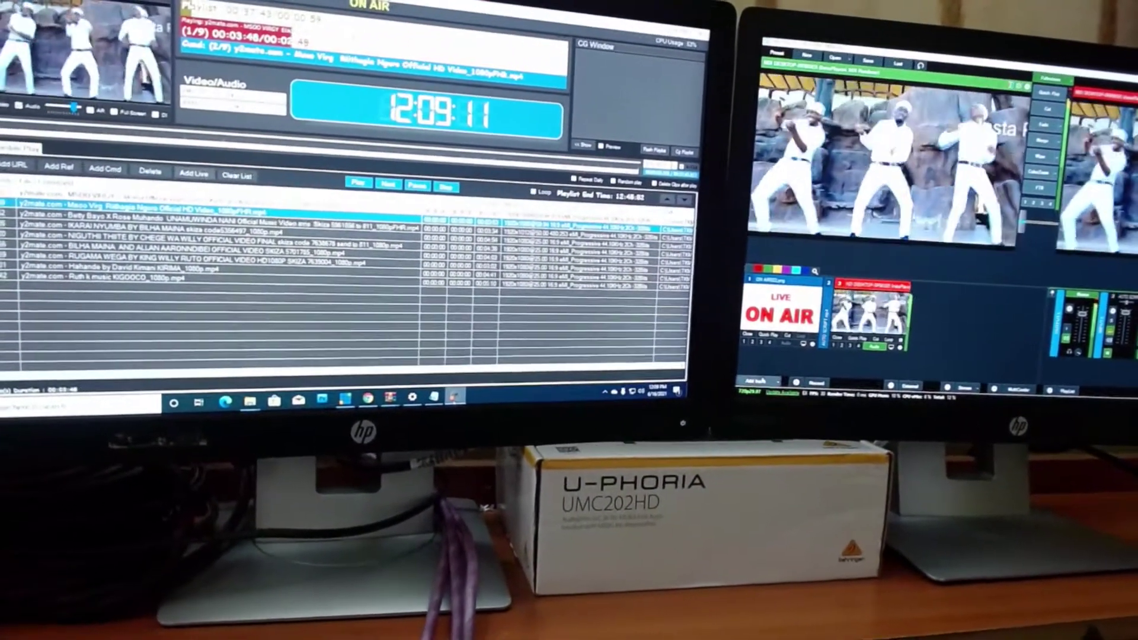
Add an input source, restart playback, and air row 4, IKARAI NYUMBA by Bilha Maina.
left_click(758, 379)
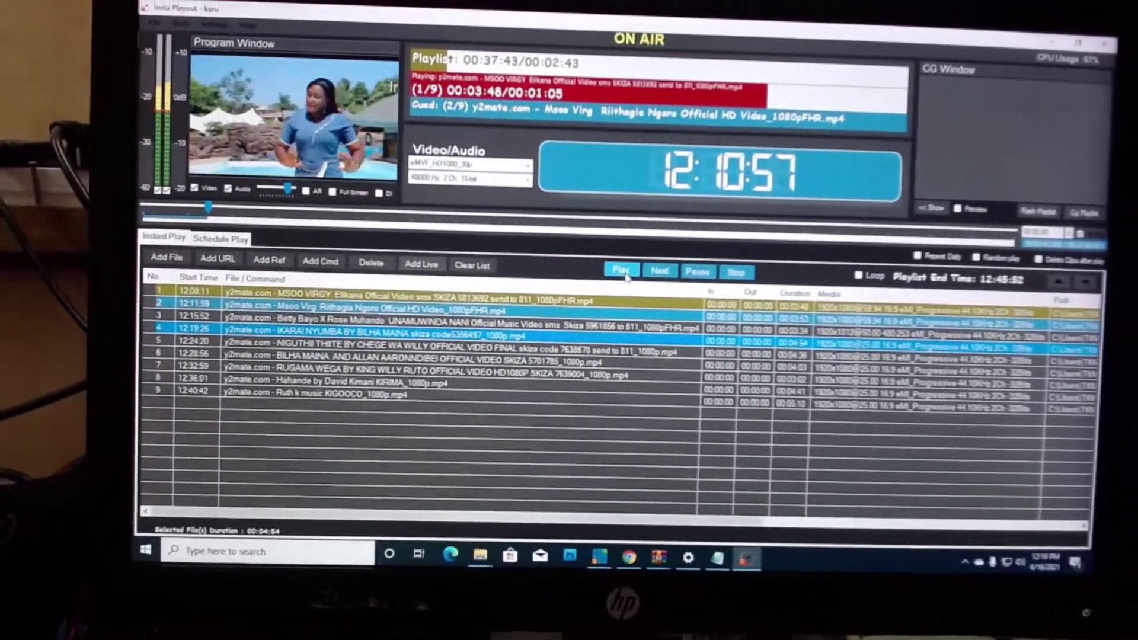
left_click(615, 271)
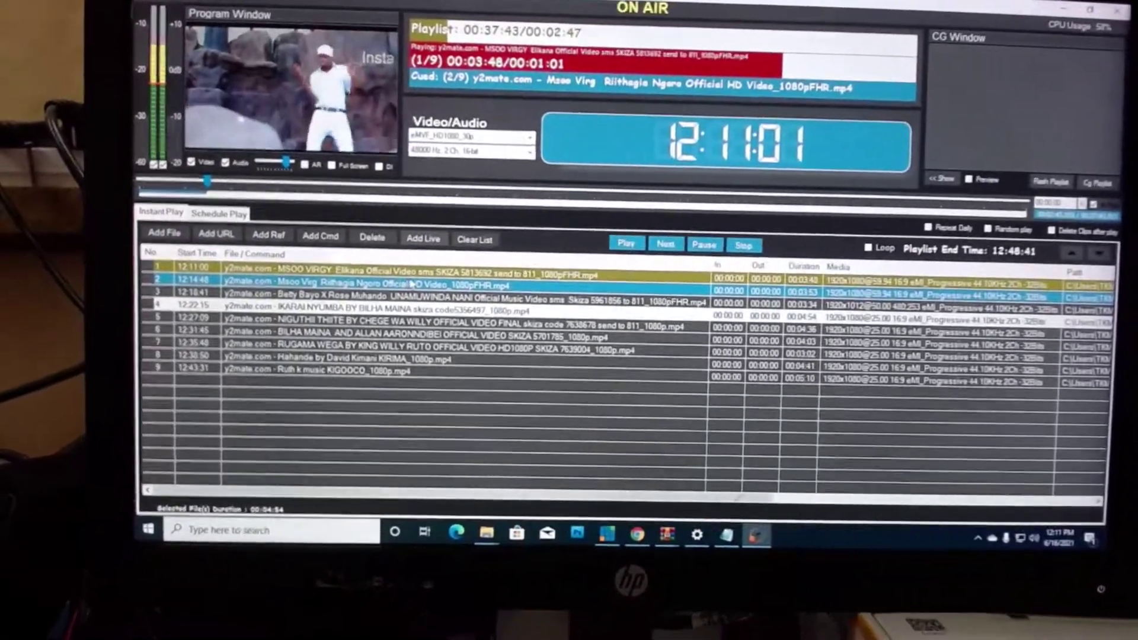
left_click(342, 307)
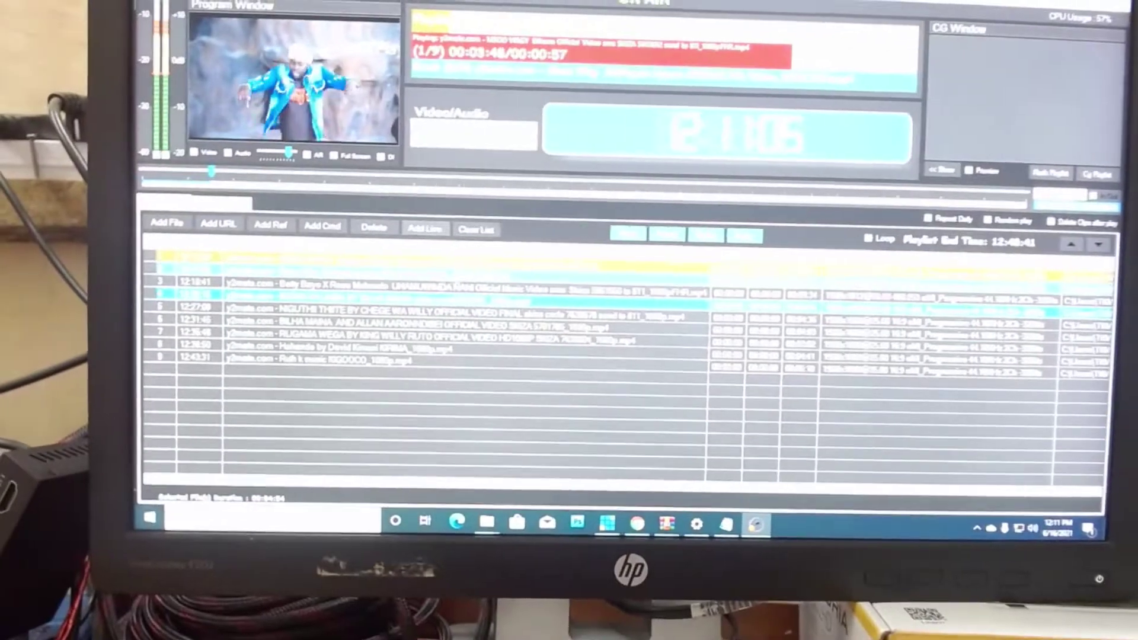
left_click(667, 235)
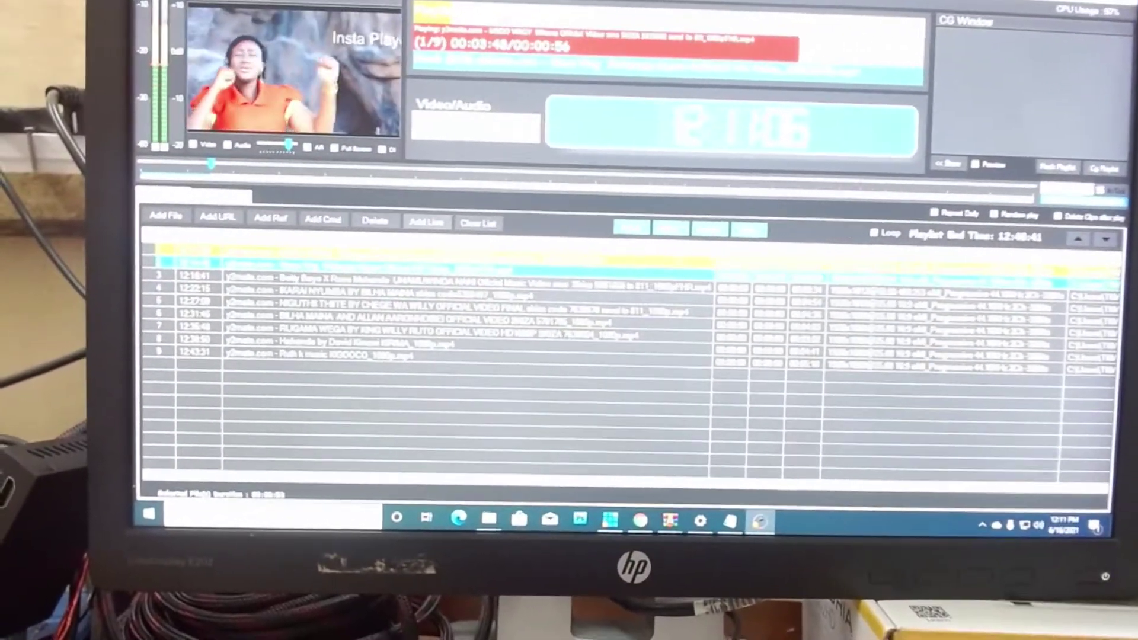